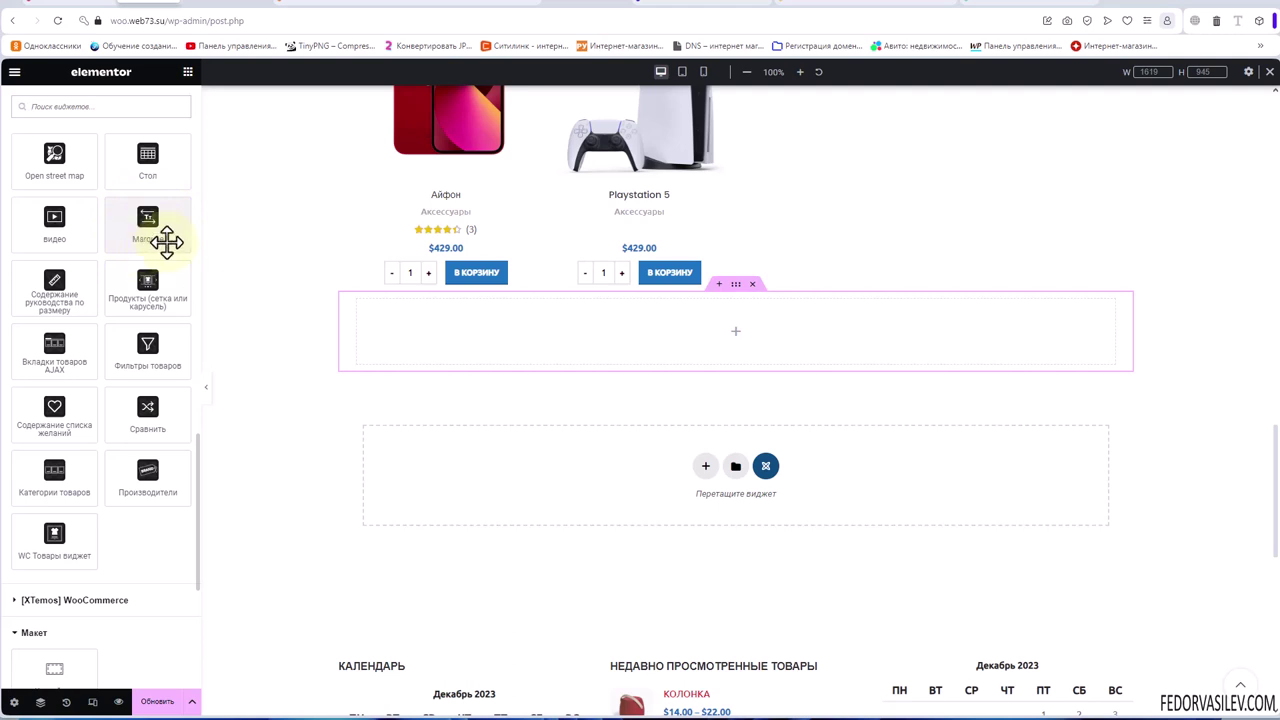
Add a Marquee widget to the empty section below the products and set its scrolling speed to 15
{"action": "left_click_drag", "start_coordinate": [148, 222], "coordinate": [736, 335]}
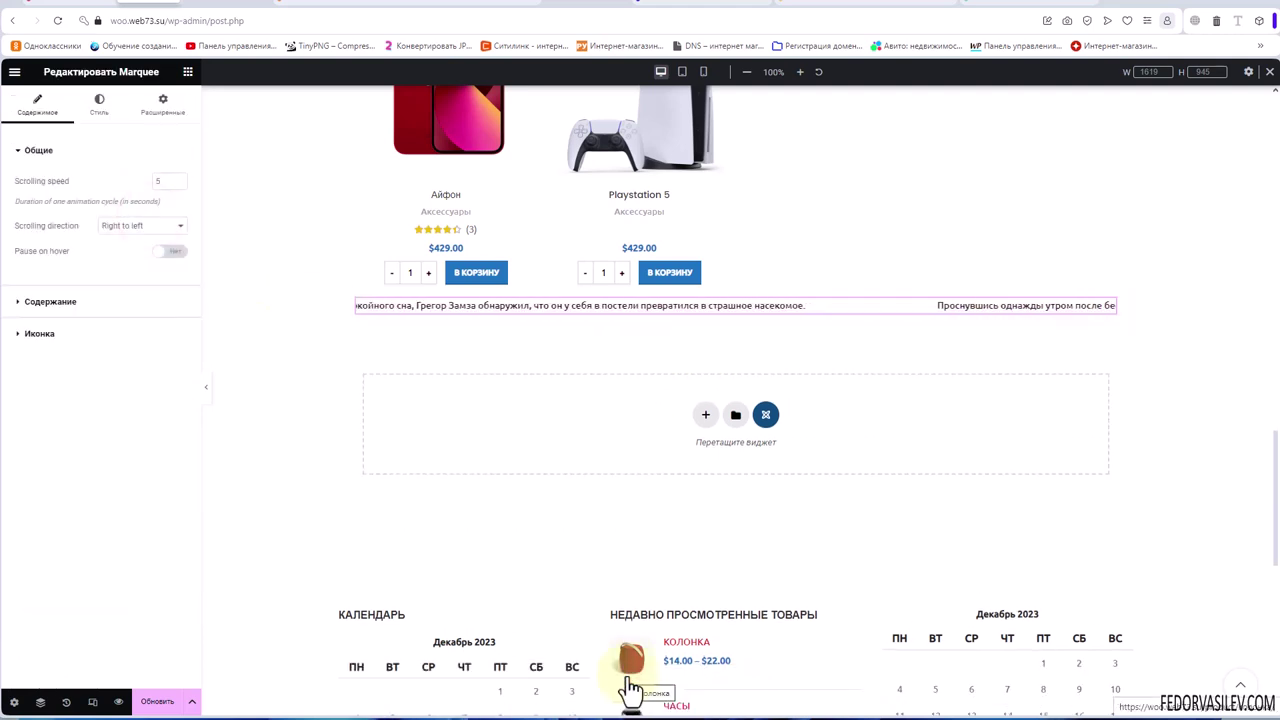
{"action": "scroll", "coordinate": [630, 525], "scroll_direction": "up", "scroll_amount": 1}
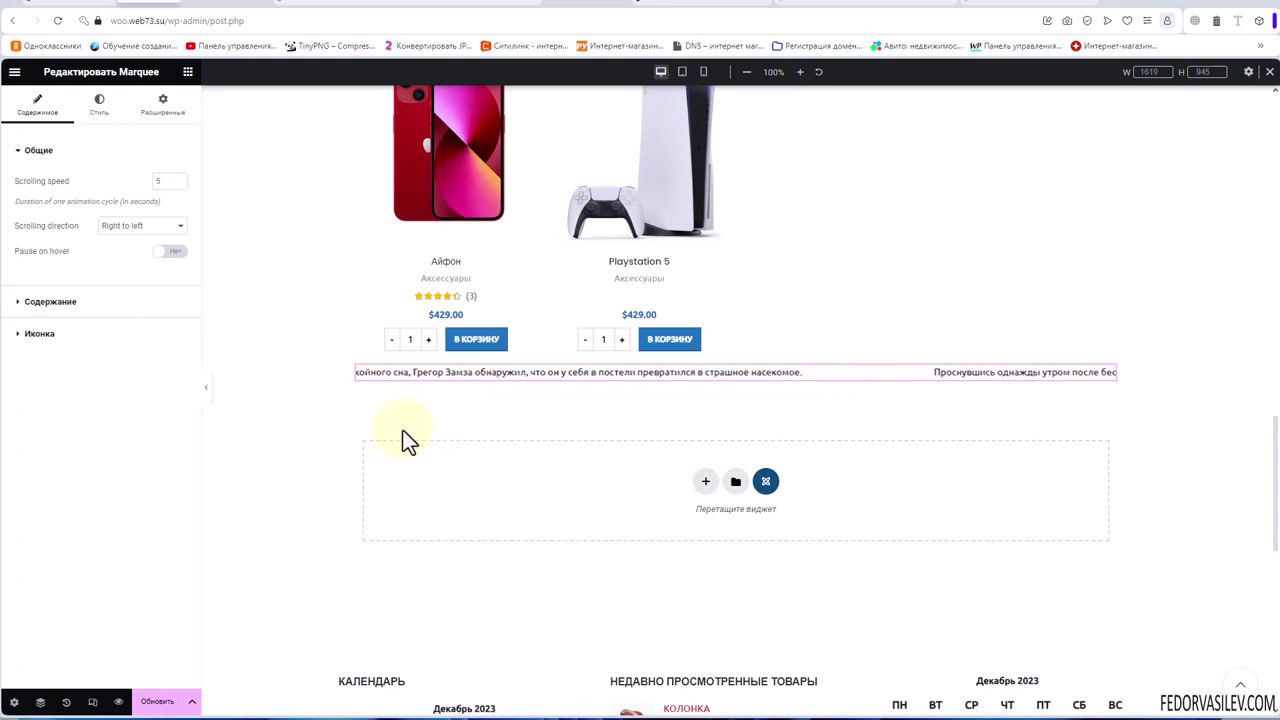
{"action": "left_click", "coordinate": [165, 180]}
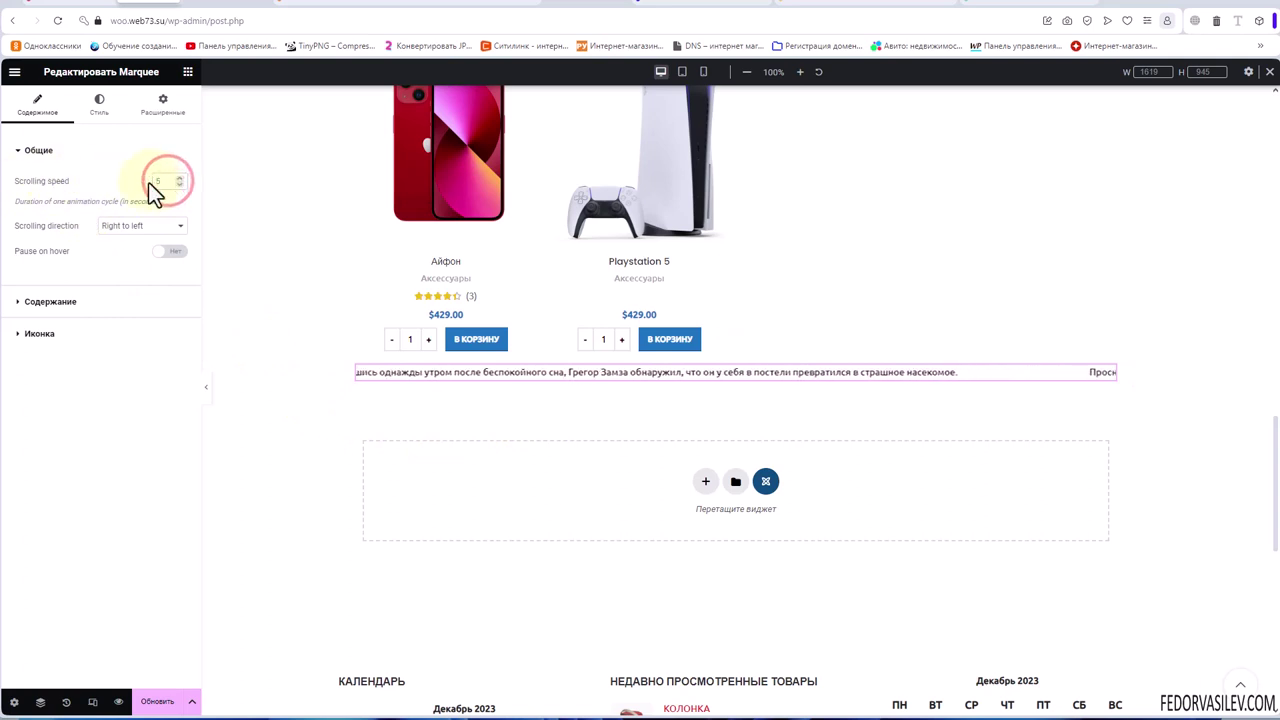
{"action": "key", "text": "BackSpace"}
{"action": "type", "text": "15"}
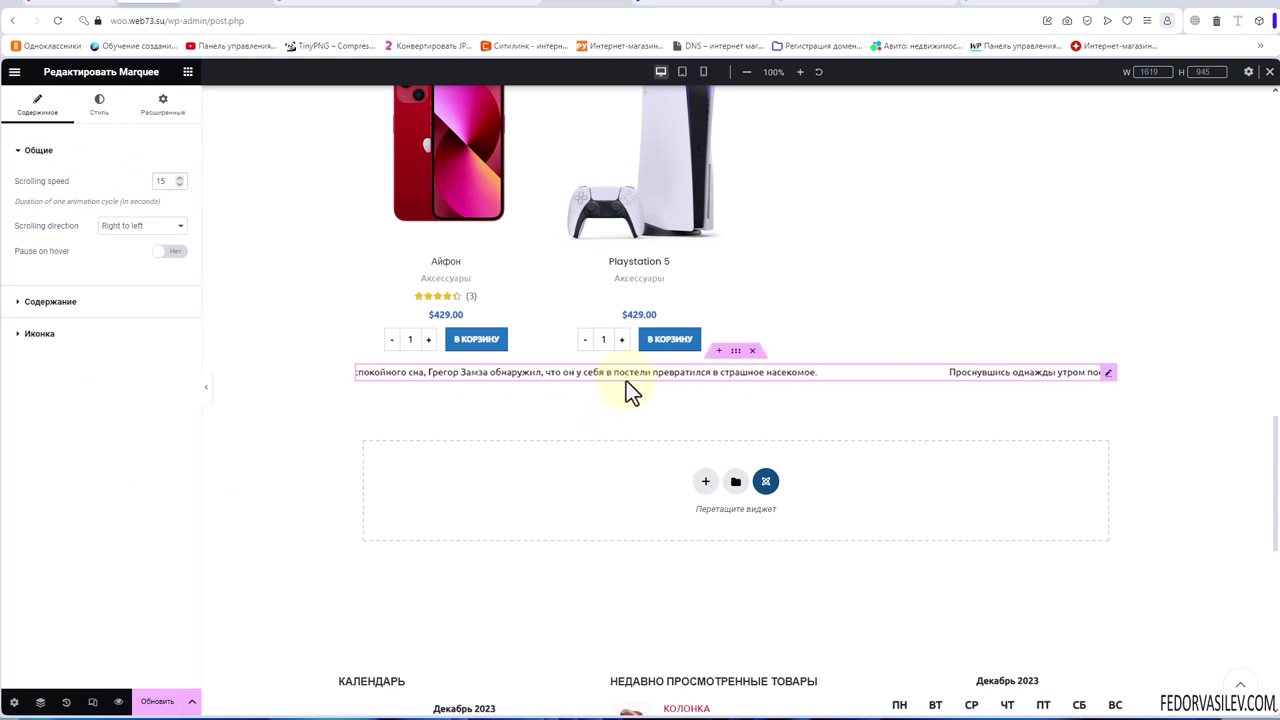
Try the marquee's scrolling direction as "Left to right" and as "Right to left and reverse"
{"action": "left_click", "coordinate": [140, 225]}
{"action": "left_click", "coordinate": [145, 244]}
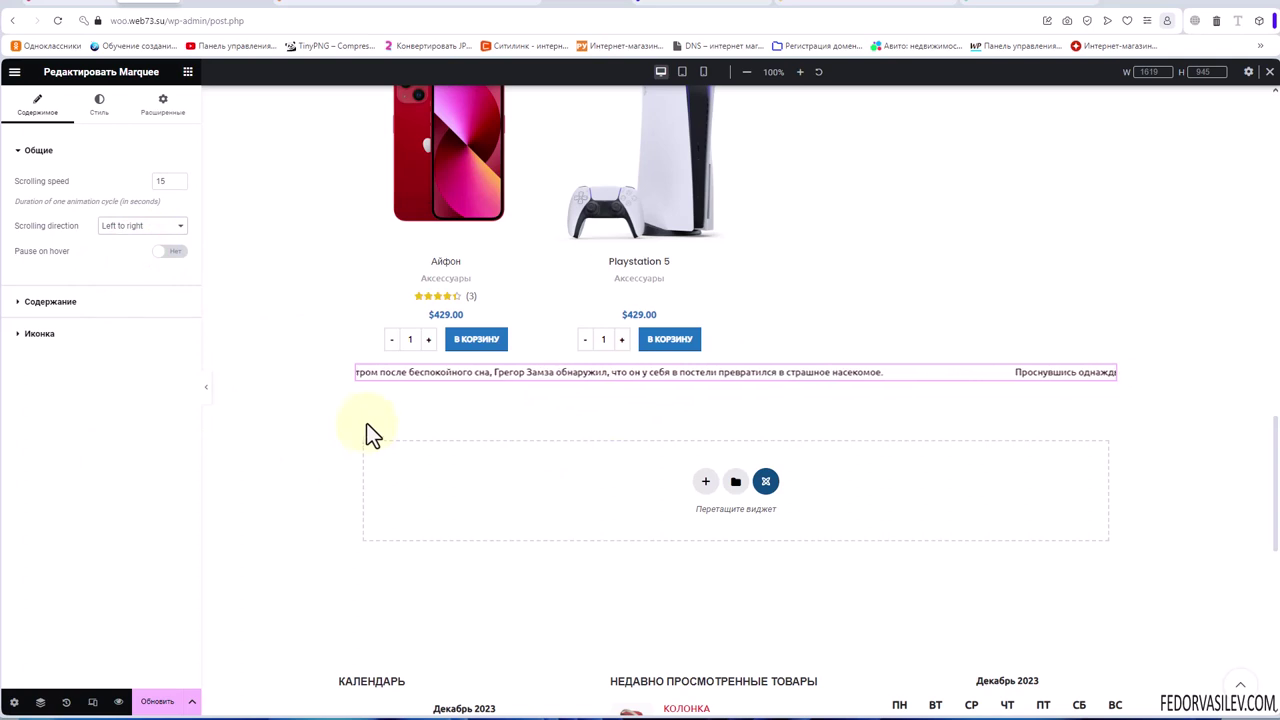
{"action": "left_click", "coordinate": [142, 225]}
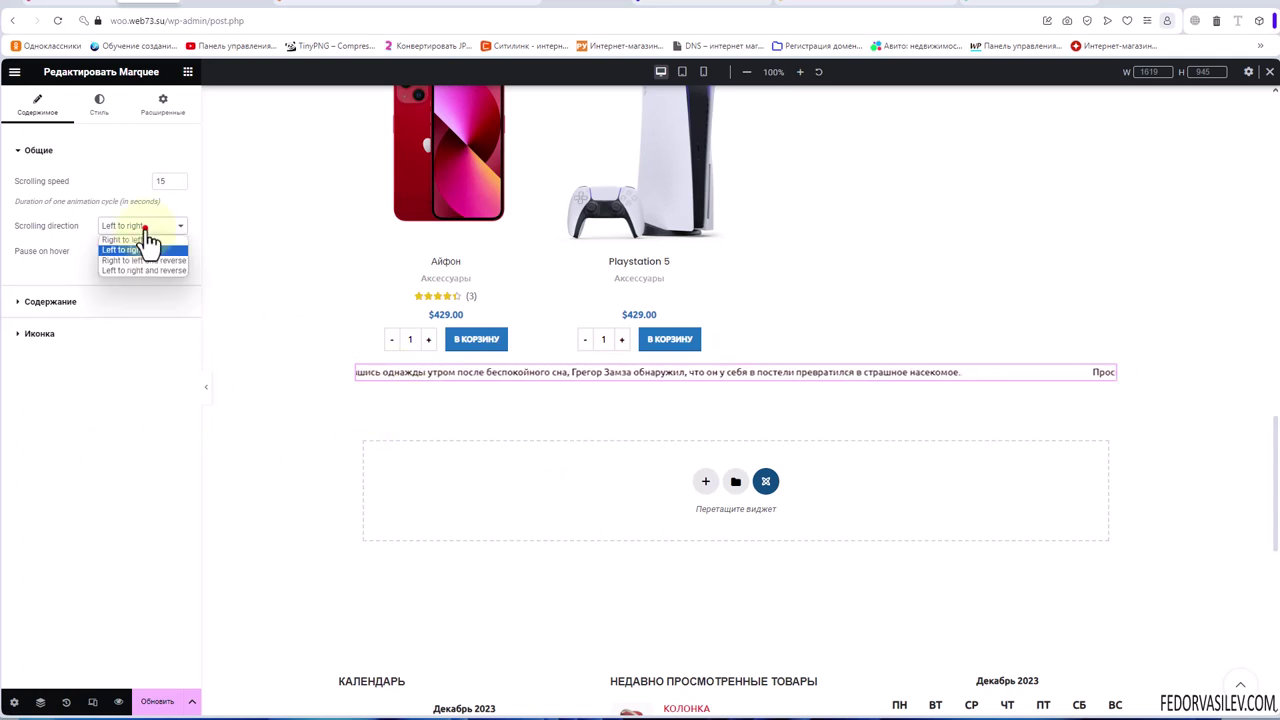
{"action": "left_click", "coordinate": [131, 258]}
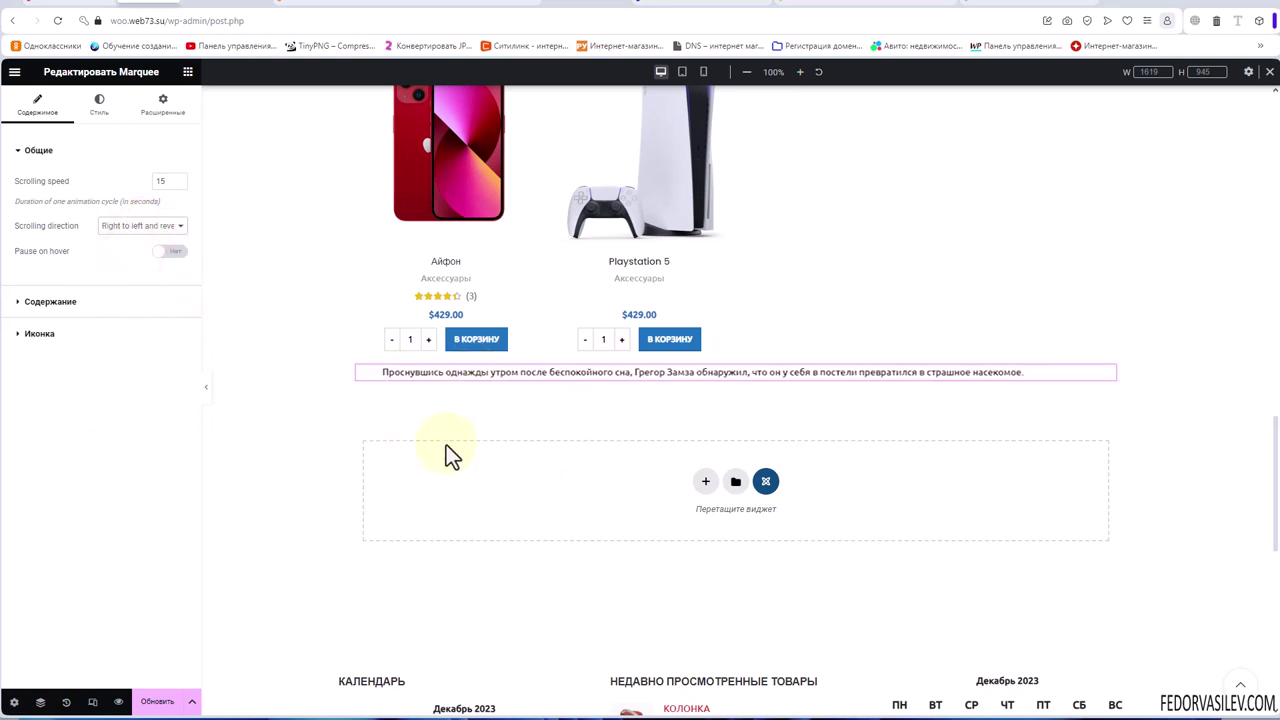
Set the marquee's scrolling direction to "Left to right and reverse" and enable pausing on hover
{"action": "left_click", "coordinate": [142, 225]}
{"action": "left_click", "coordinate": [123, 270]}
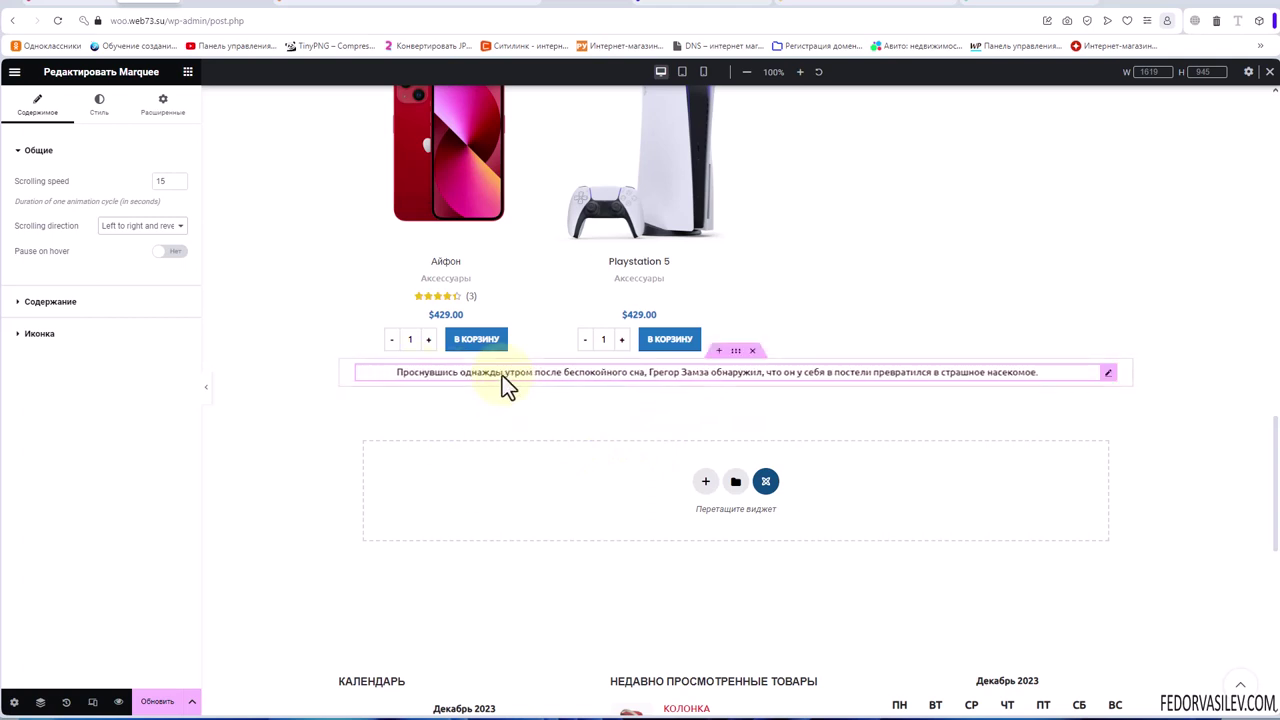
{"action": "left_click", "coordinate": [166, 252]}
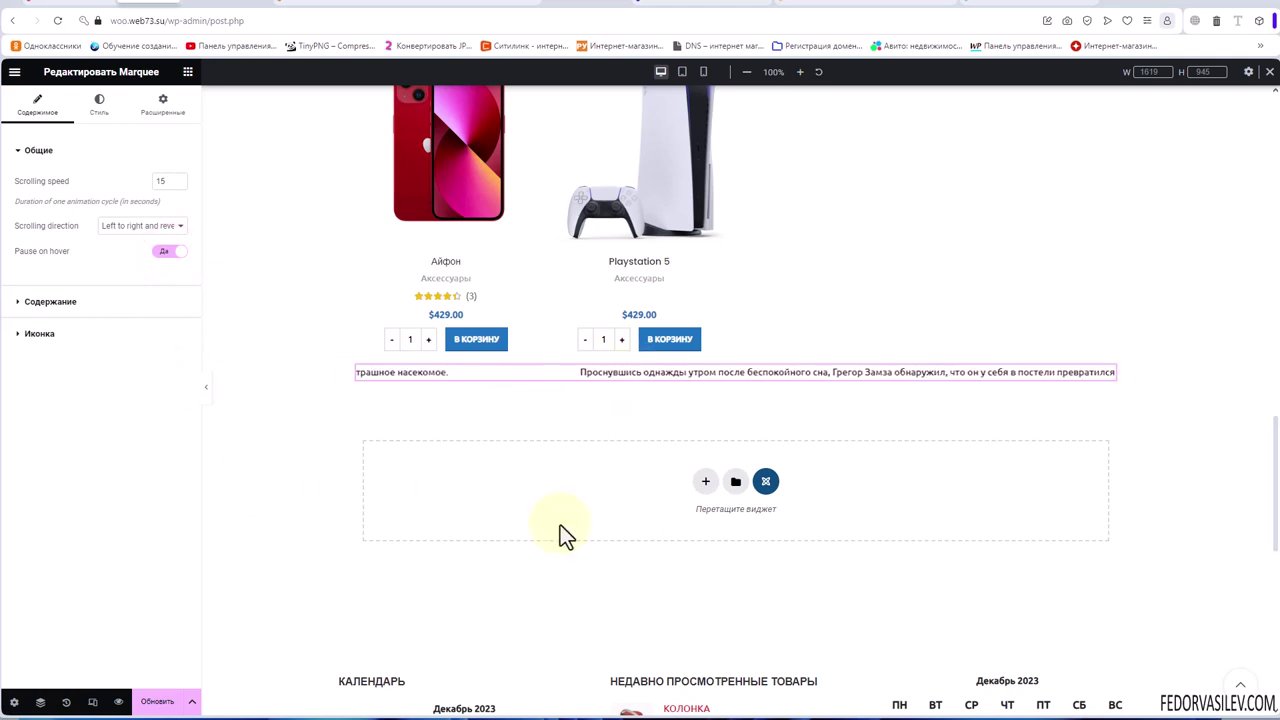
Preview the marquee in the mobile layout and return to the desktop layout
{"action": "left_click", "coordinate": [94, 703]}
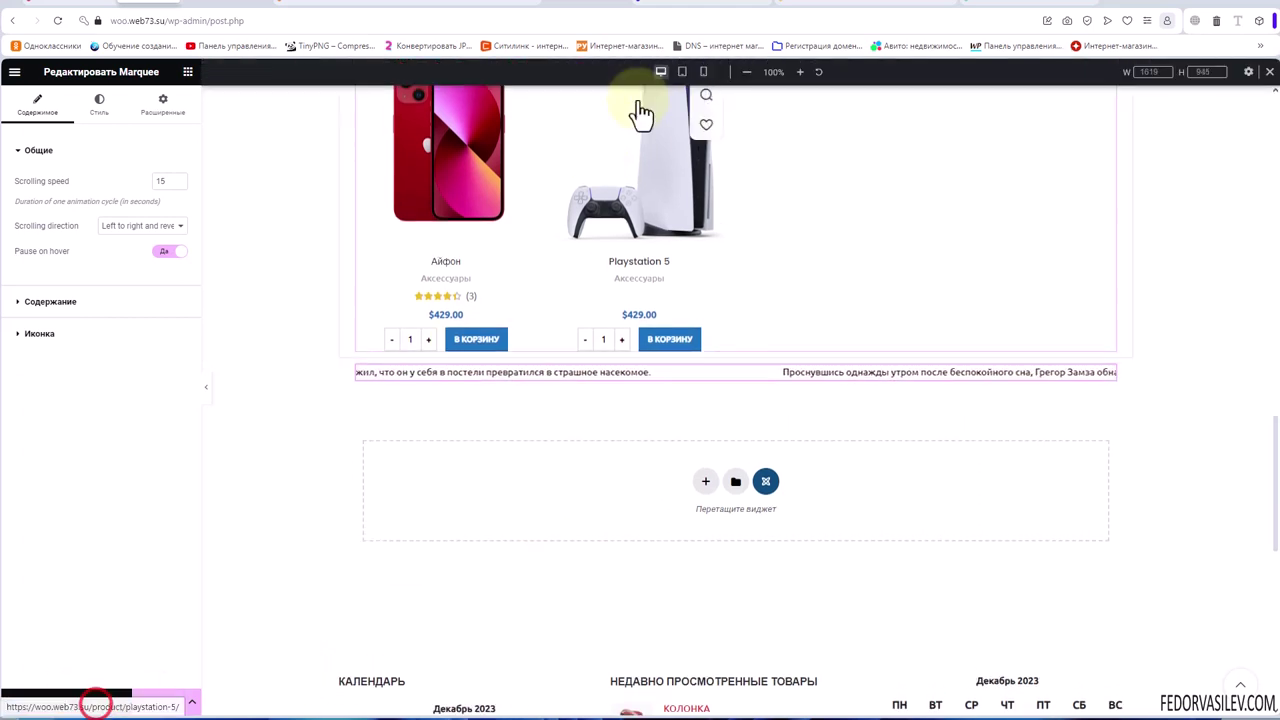
{"action": "left_click", "coordinate": [703, 72]}
{"action": "scroll", "coordinate": [622, 455], "scroll_direction": "down", "scroll_amount": 2}
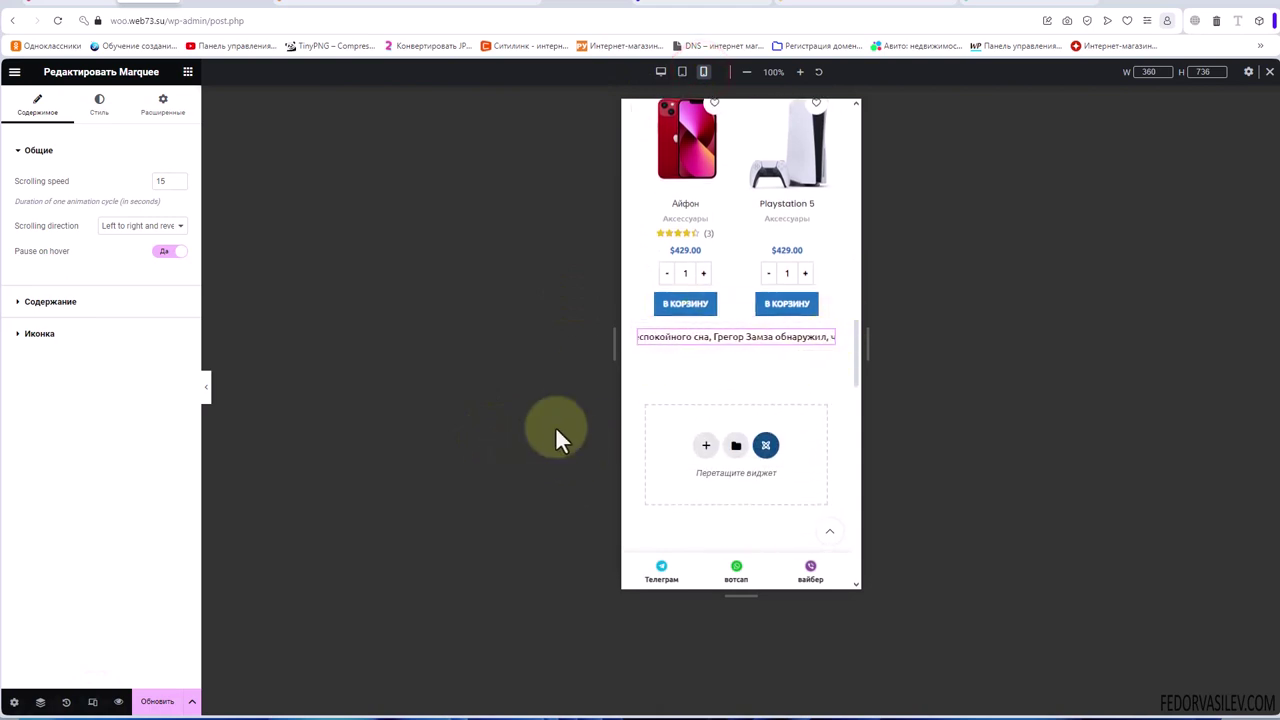
{"action": "left_click", "coordinate": [661, 72]}
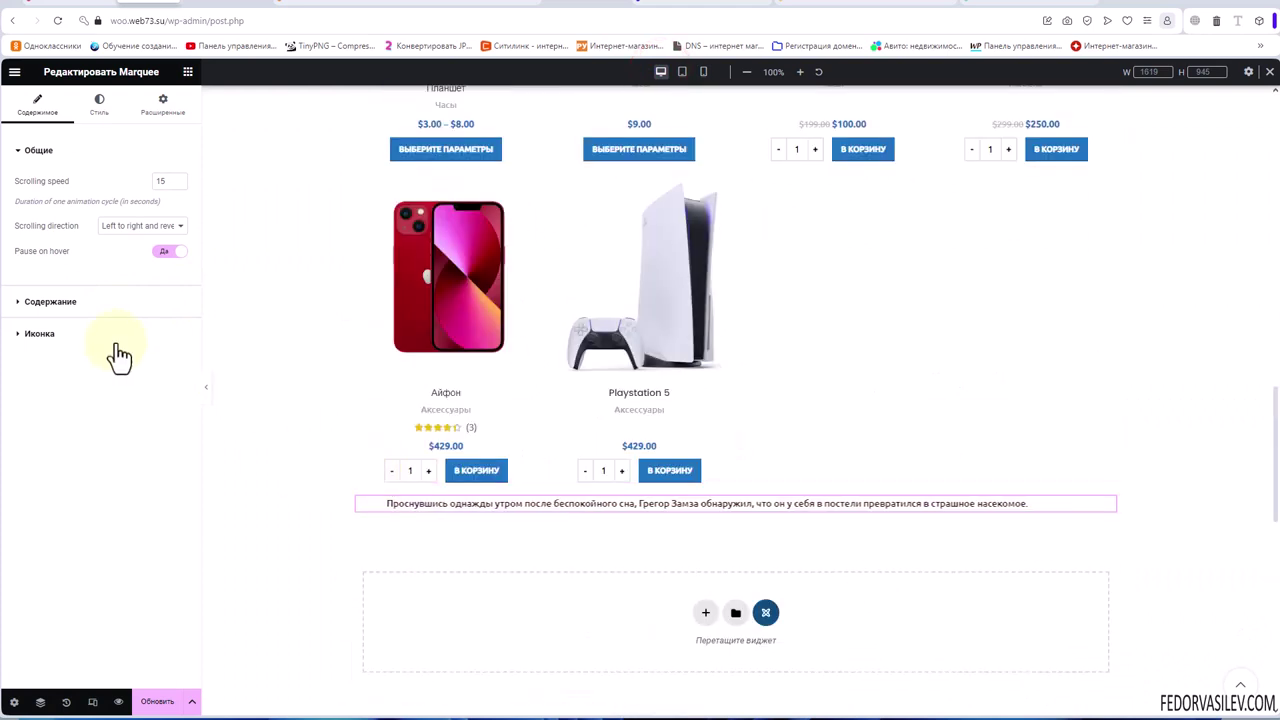
Replace the text of the marquee's first element with "демо магазин"
{"action": "left_click", "coordinate": [68, 302]}
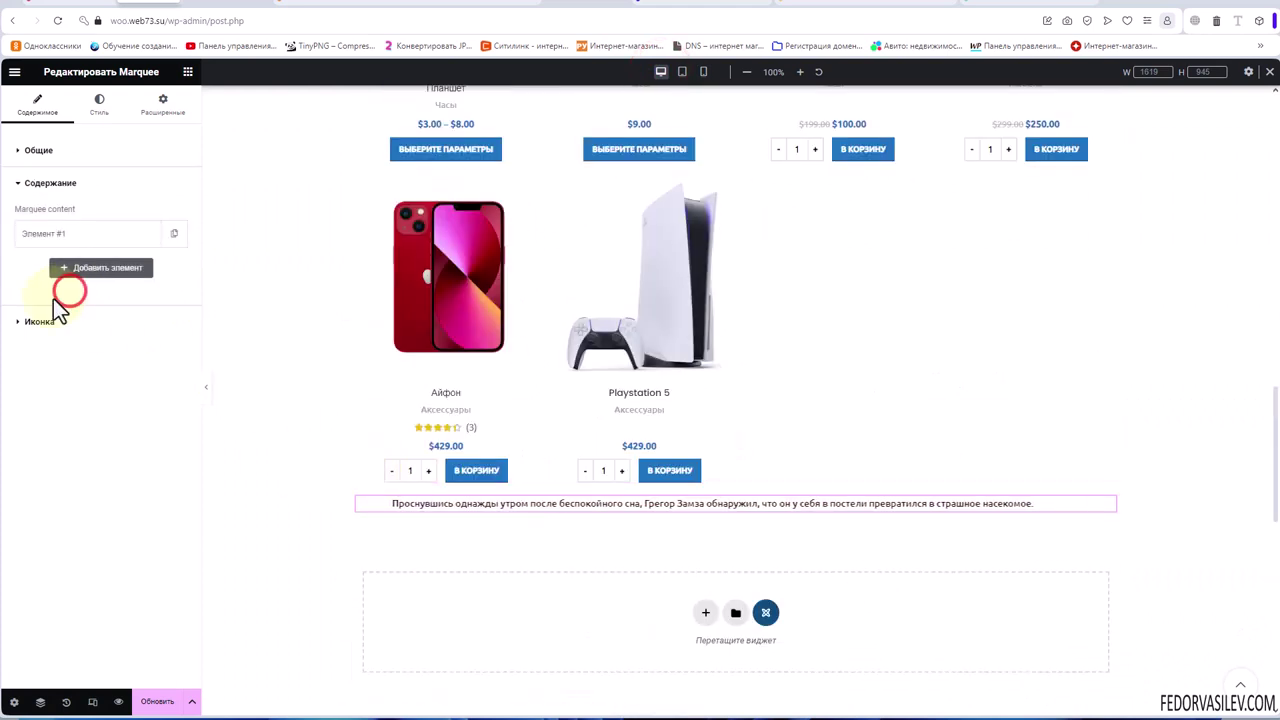
{"action": "left_click", "coordinate": [66, 236]}
{"action": "left_click_drag", "start_coordinate": [169, 302], "coordinate": [91, 291]}
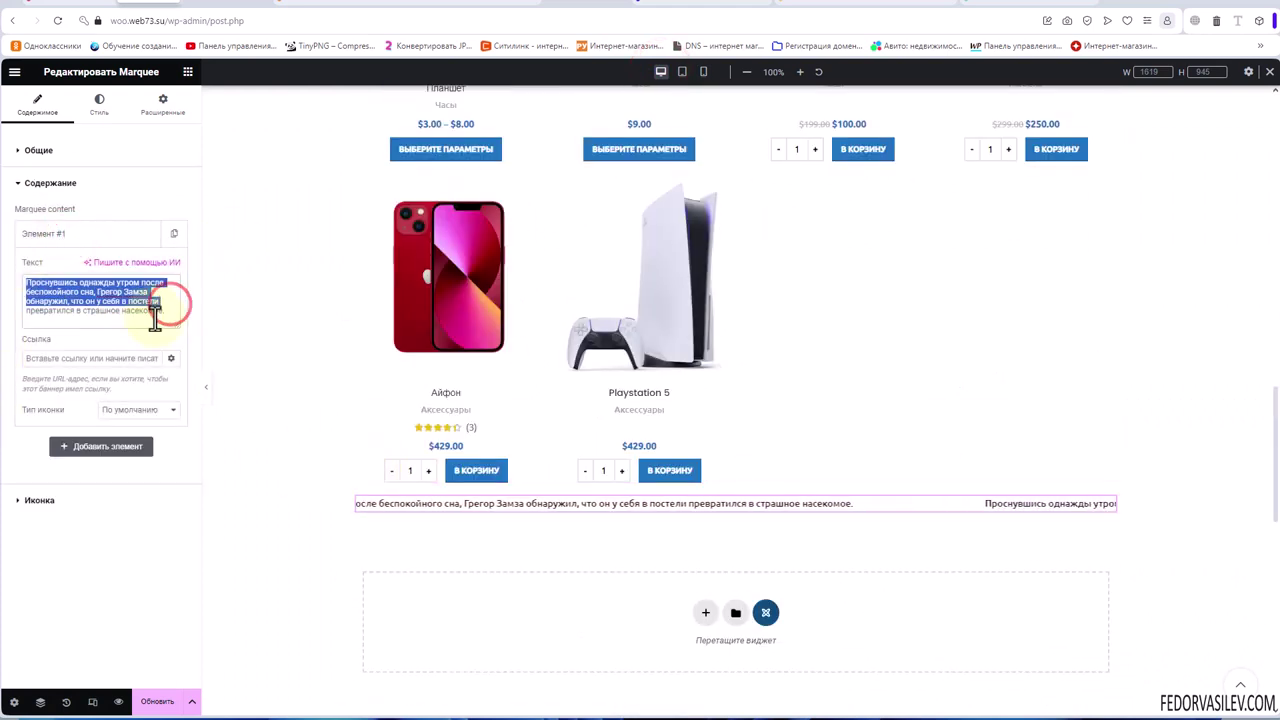
{"action": "left_click_drag", "start_coordinate": [163, 313], "coordinate": [8, 287]}
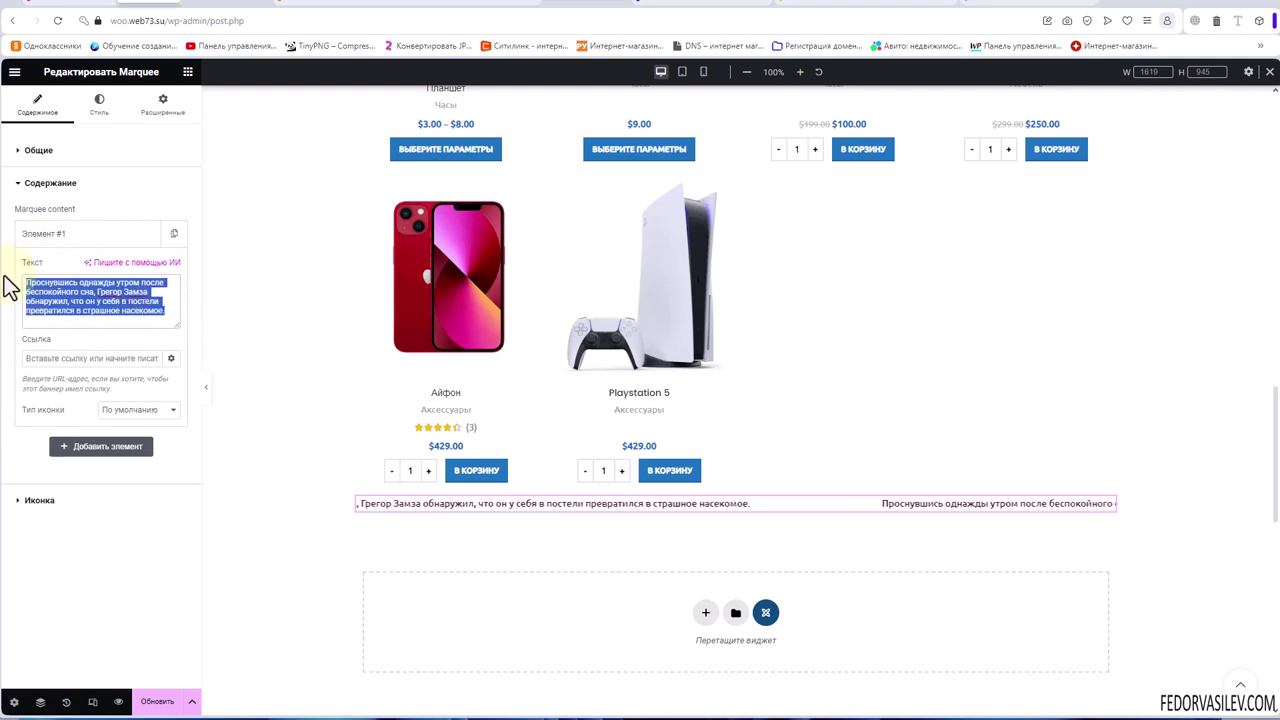
{"action": "type", "text": "демо магазин"}
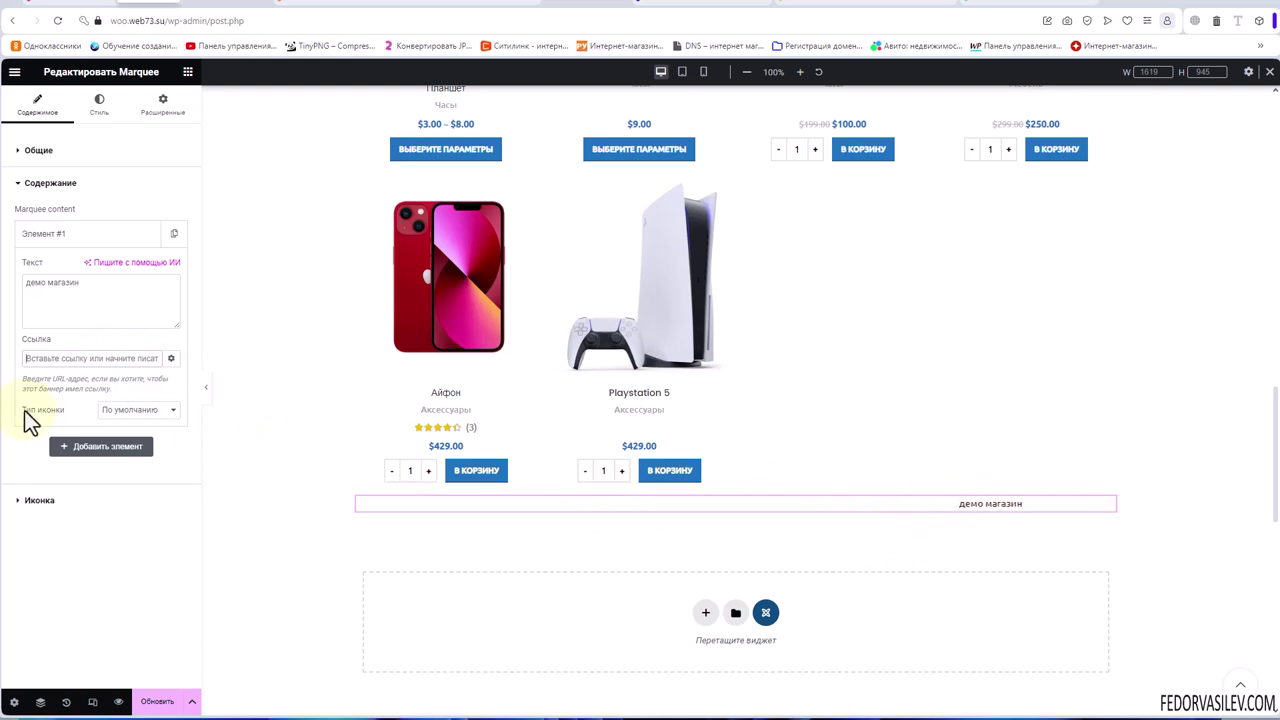
Try the "С изображением" icon type on the marquee's first element
{"action": "left_click", "coordinate": [131, 411]}
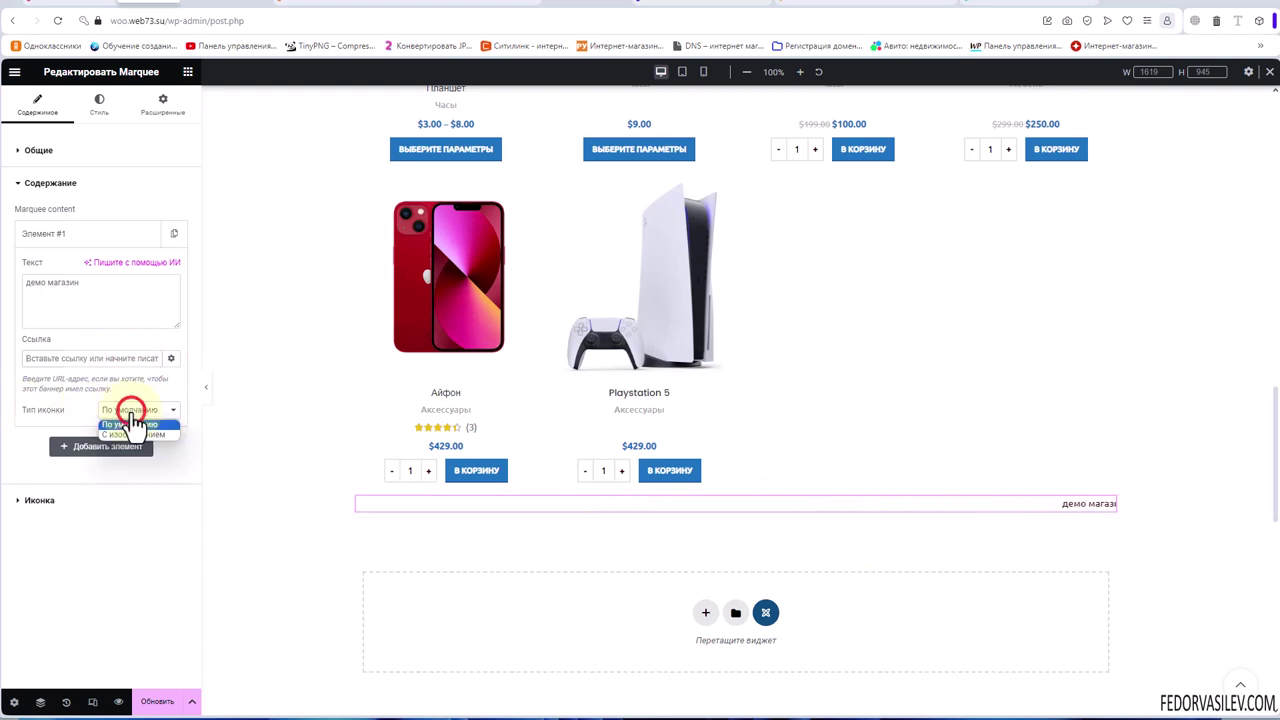
{"action": "left_click", "coordinate": [135, 435]}
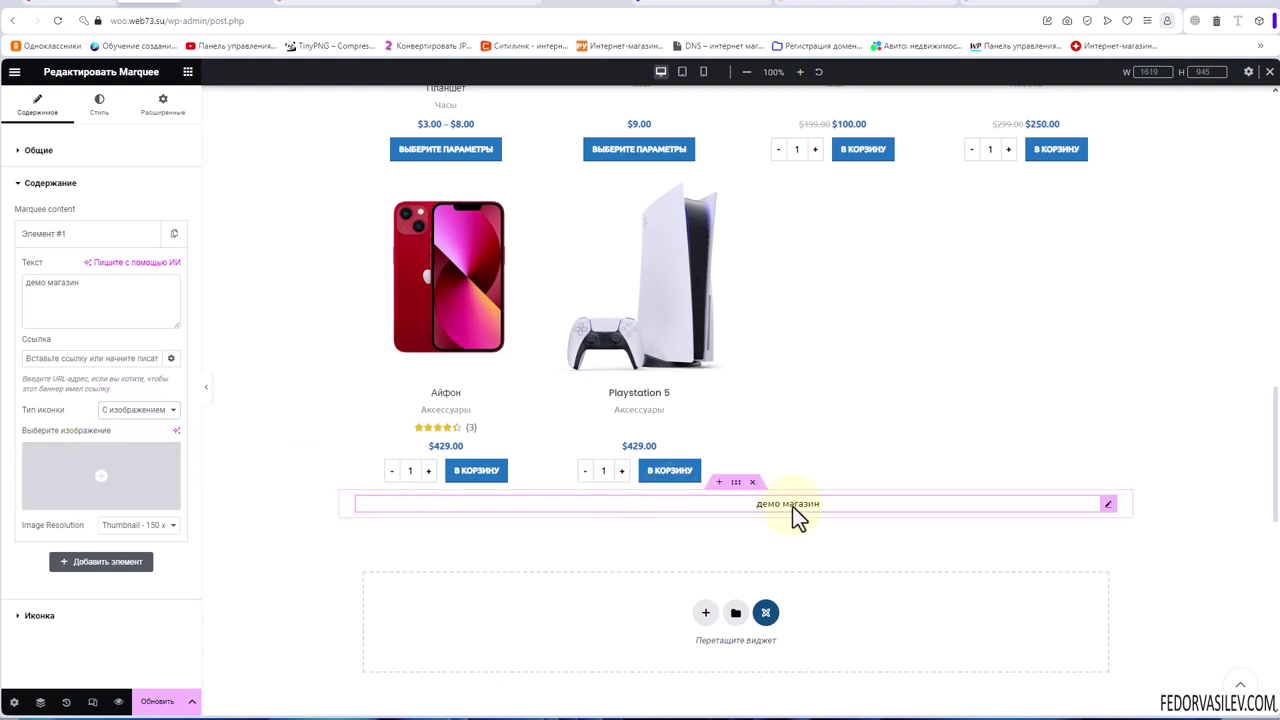
{"action": "left_click", "coordinate": [117, 404]}
Set the marquee's general icon type to "С иконкой" and insert the Surprise icon from the icon library
{"action": "left_click", "coordinate": [63, 323]}
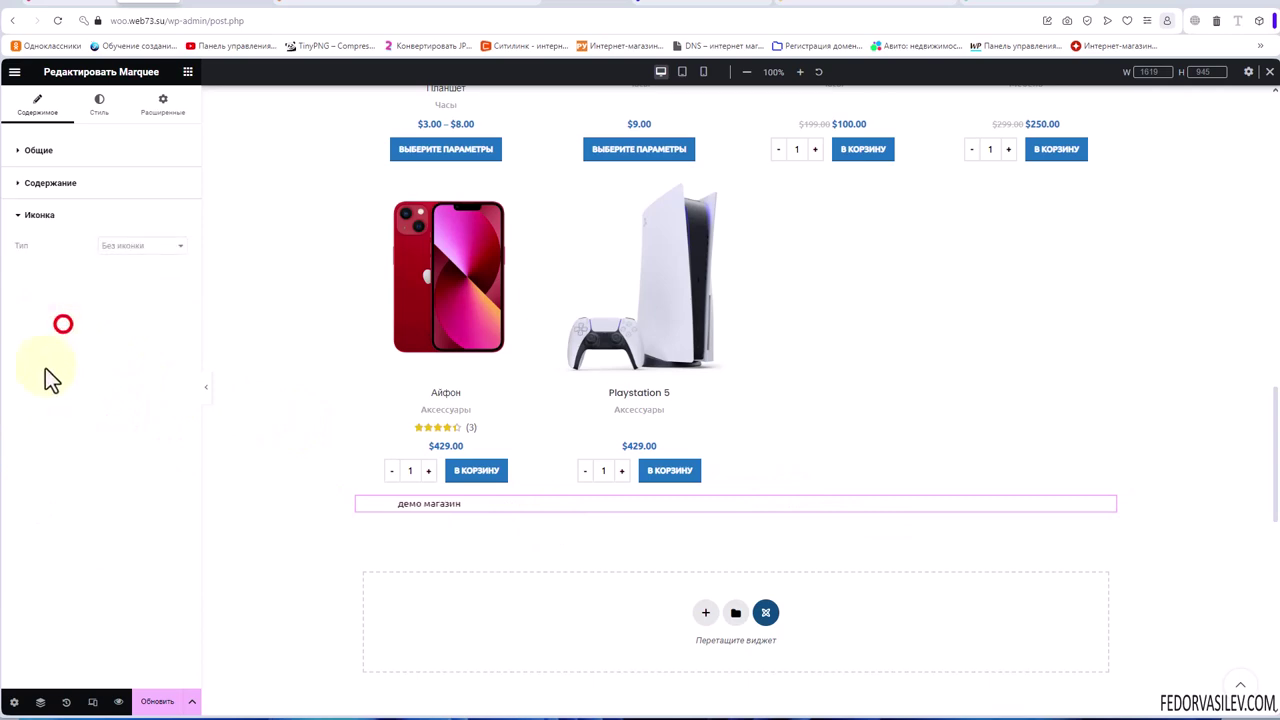
{"action": "left_click", "coordinate": [150, 244]}
{"action": "left_click", "coordinate": [132, 259]}
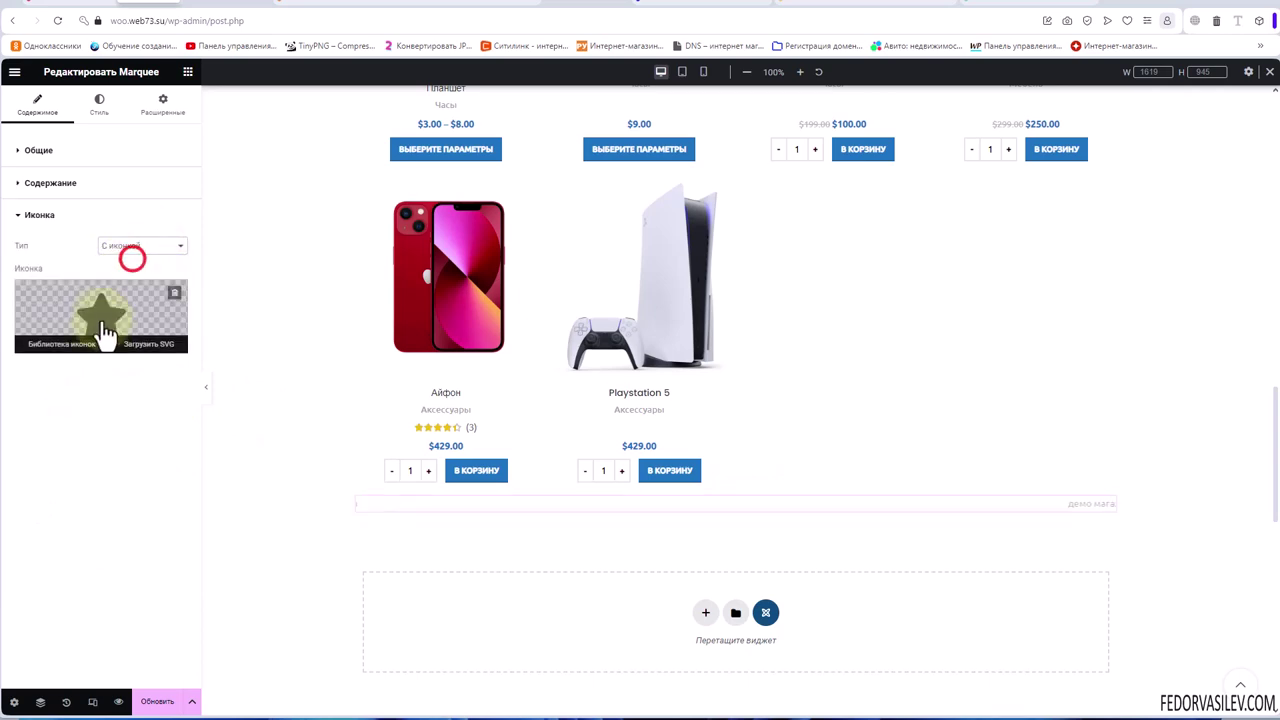
{"action": "left_click", "coordinate": [82, 308]}
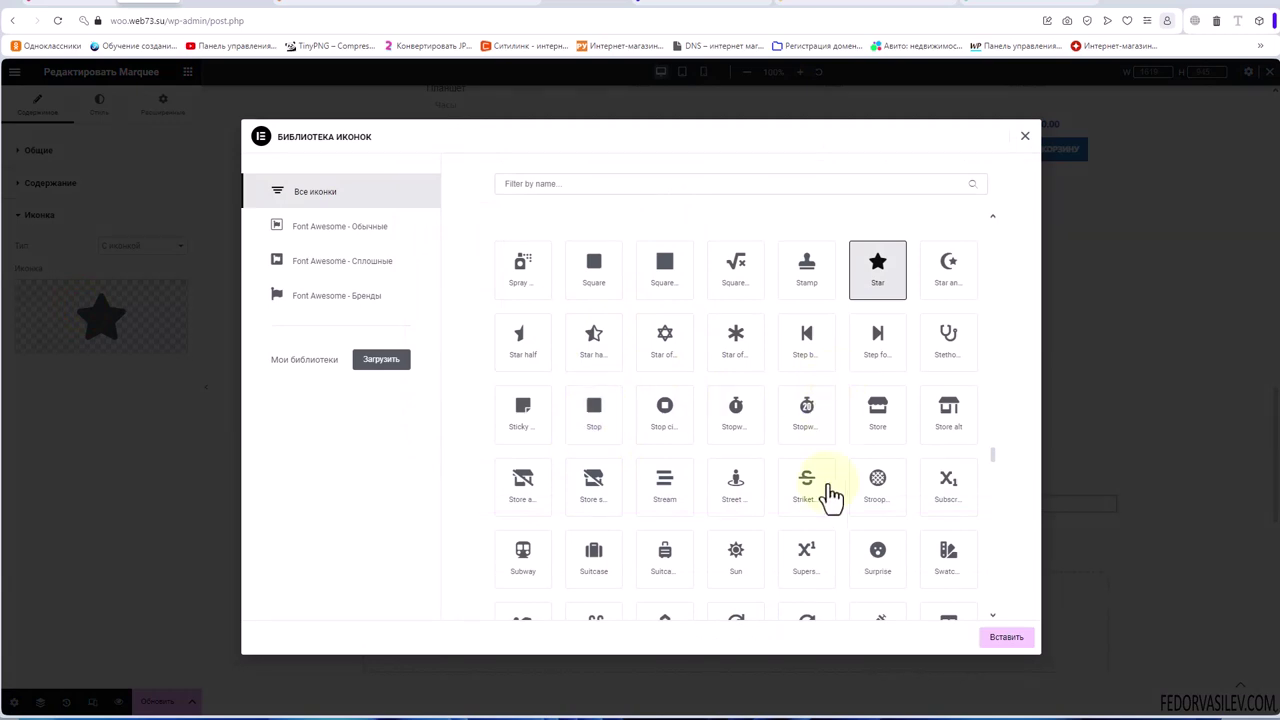
{"action": "left_click", "coordinate": [879, 558]}
{"action": "left_click", "coordinate": [996, 637]}
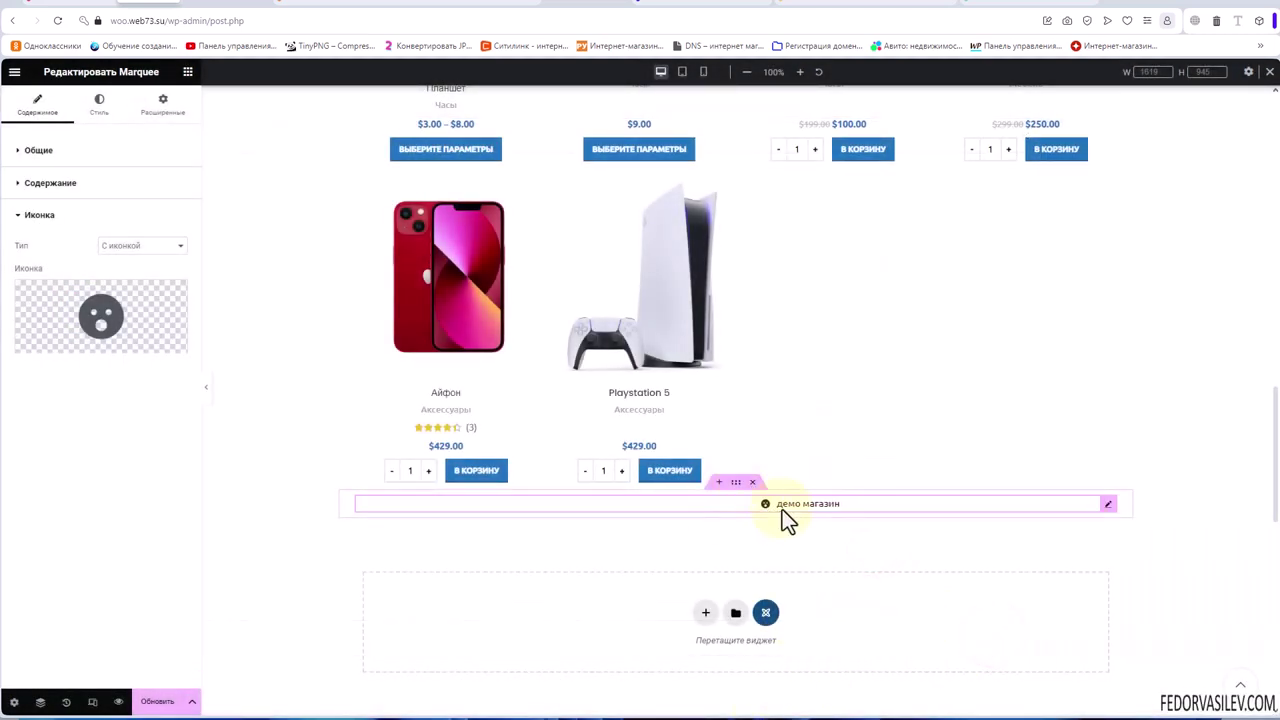
Add a second element to the marquee's content with the text "магазин 2"
{"action": "left_click", "coordinate": [57, 184]}
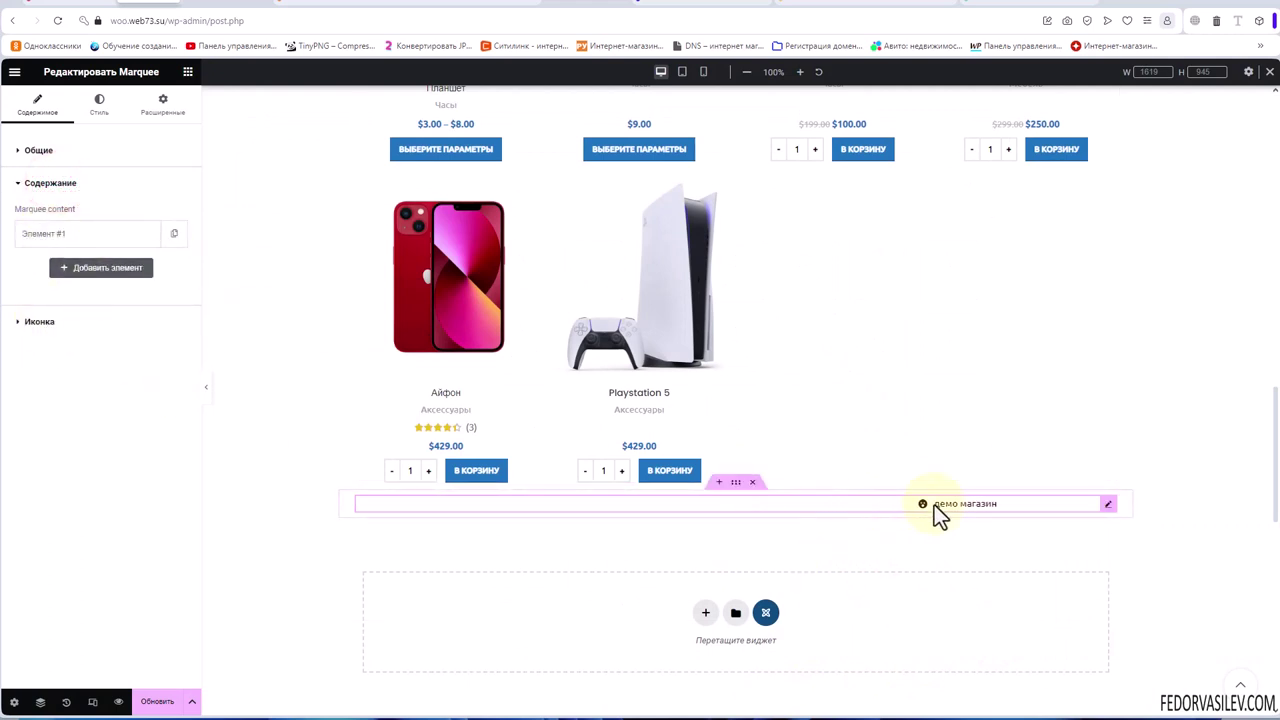
{"action": "left_click", "coordinate": [79, 272]}
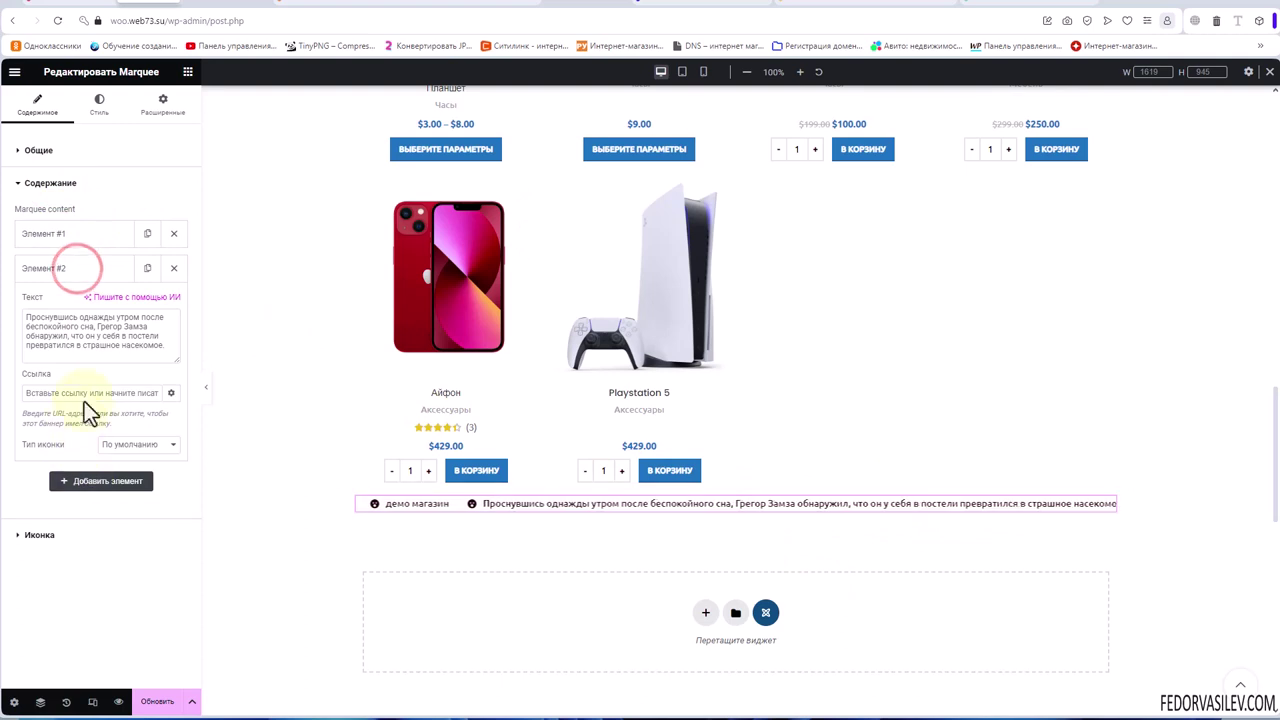
{"action": "key", "text": "ctrl+a"}
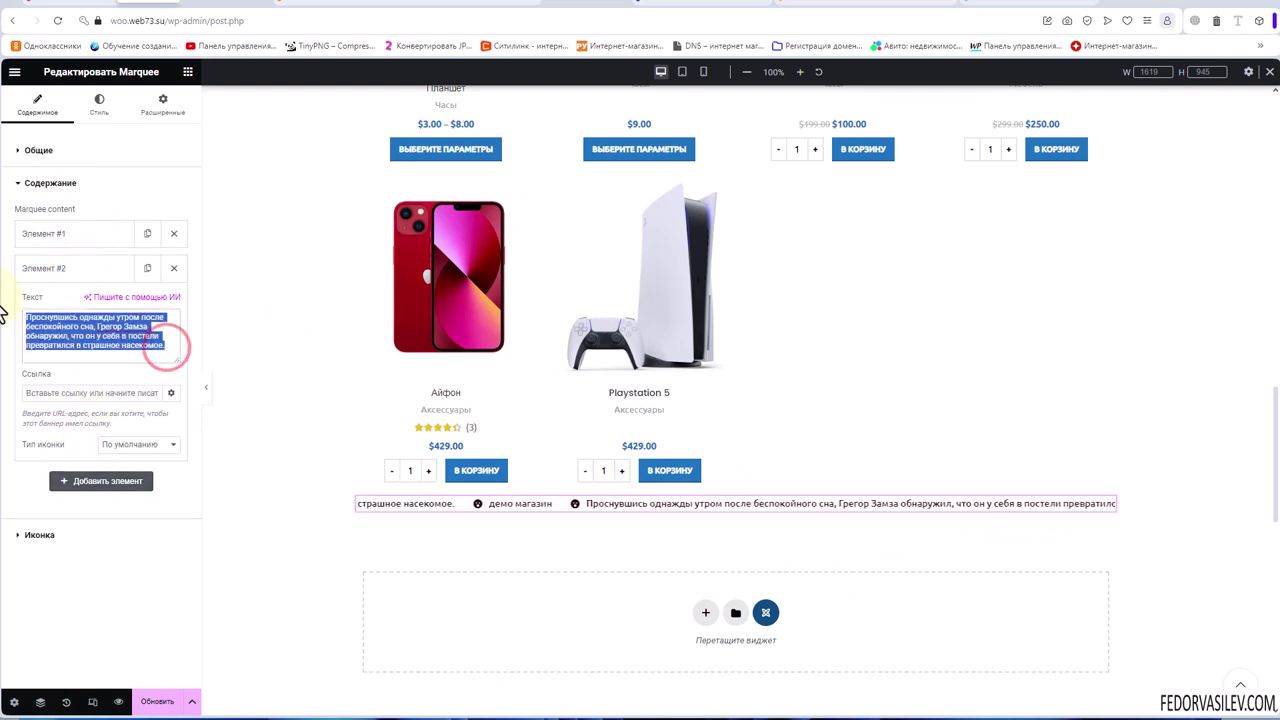
{"action": "type", "text": "магазин 2"}
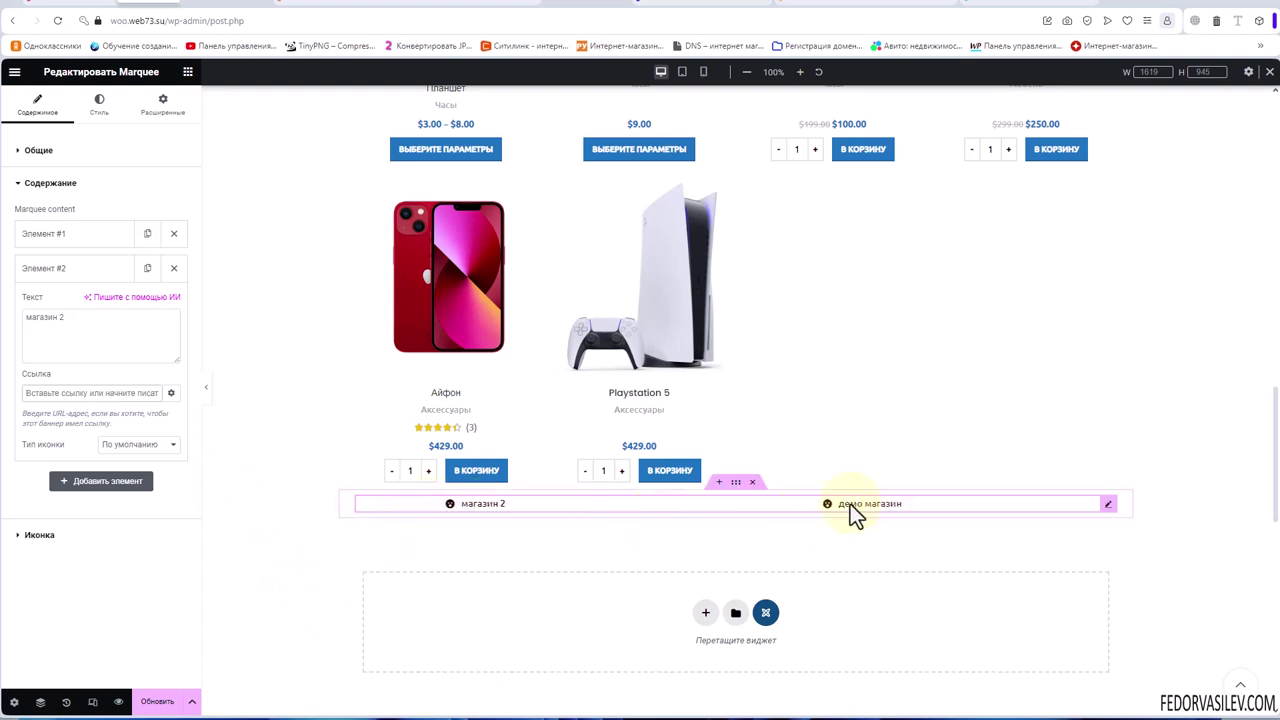
Set the second element's icon type to "С изображением" and use 7.png from the media library as its image
{"action": "left_click", "coordinate": [114, 446]}
{"action": "left_click", "coordinate": [117, 474]}
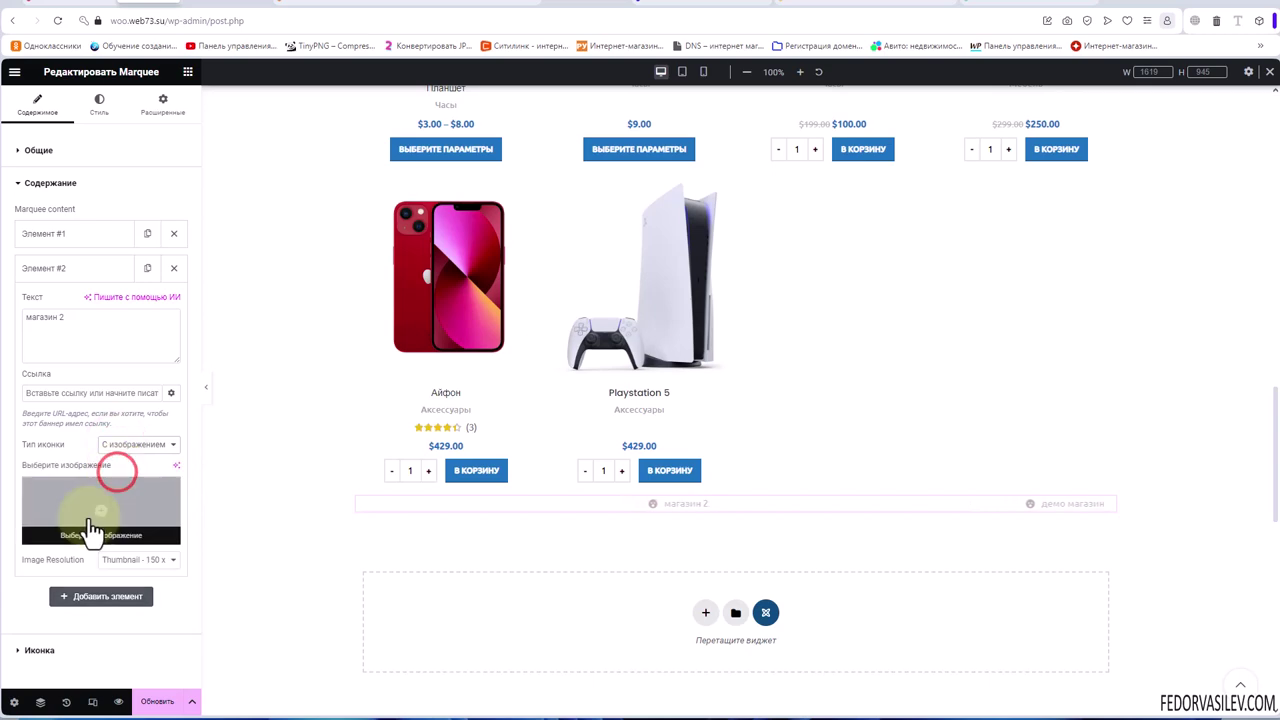
{"action": "left_click", "coordinate": [94, 506]}
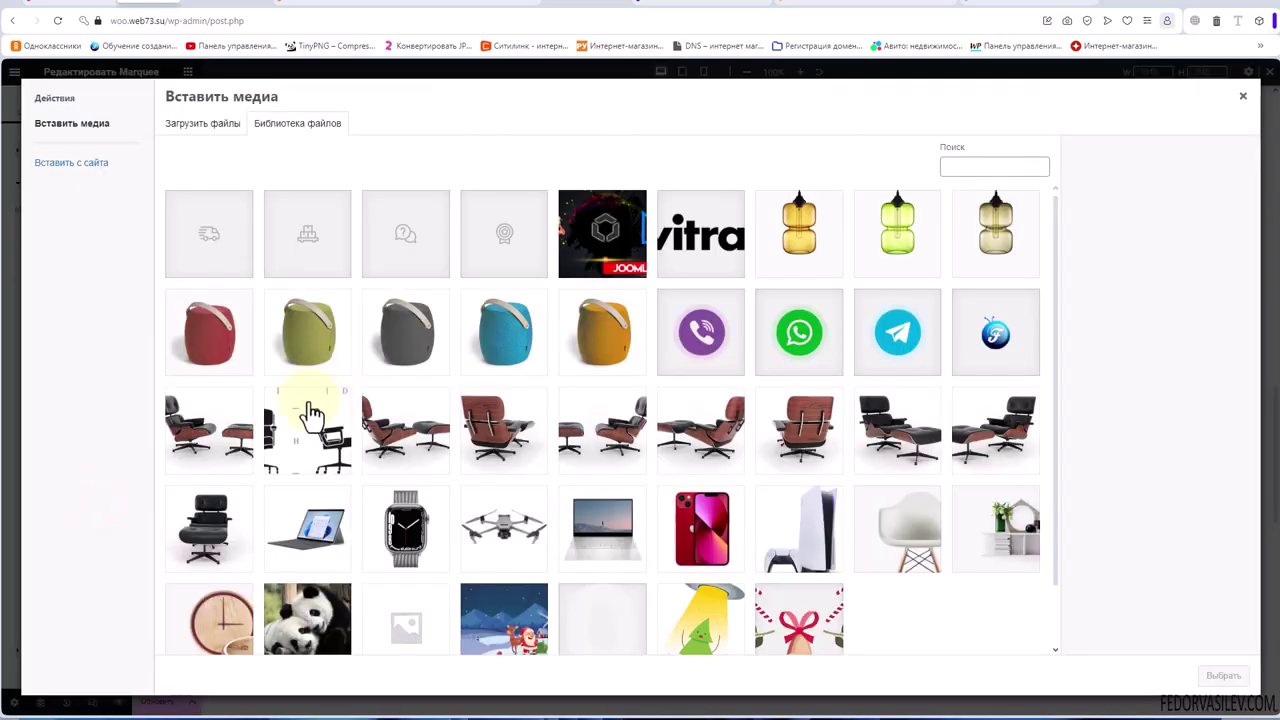
{"action": "left_click", "coordinate": [1030, 350]}
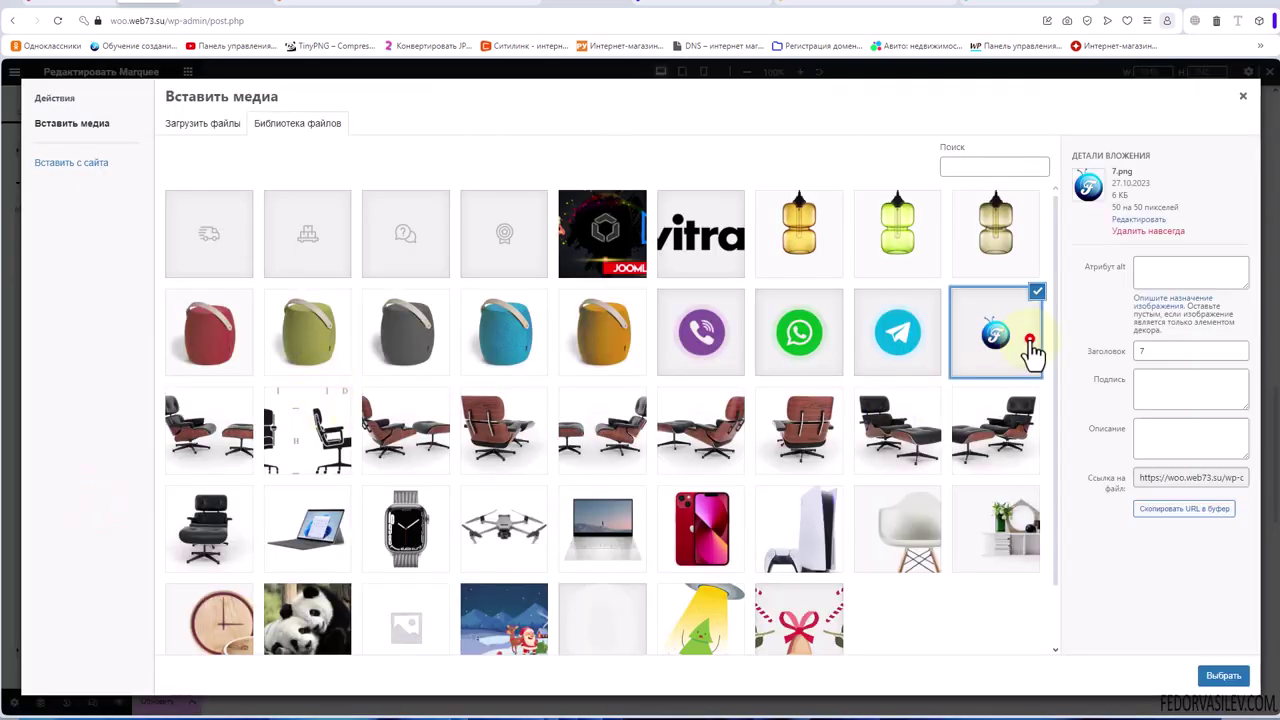
{"action": "left_click", "coordinate": [1222, 677]}
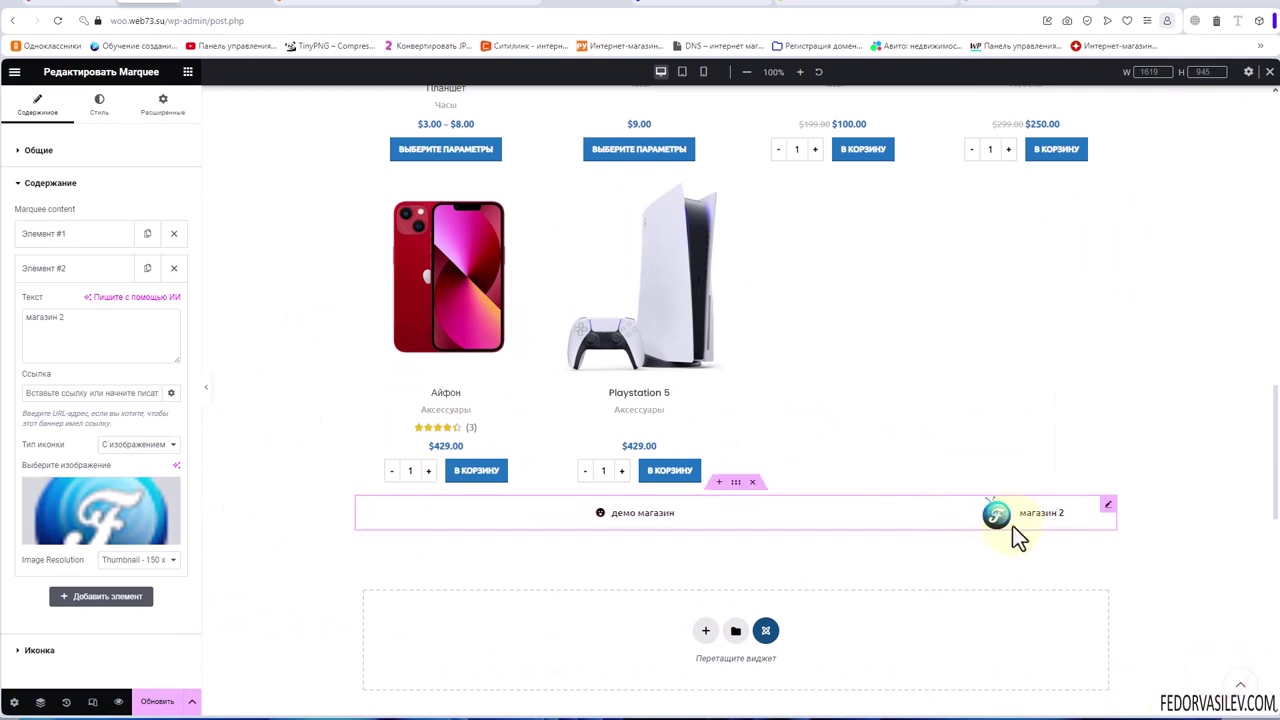
{"action": "left_click", "coordinate": [64, 268]}
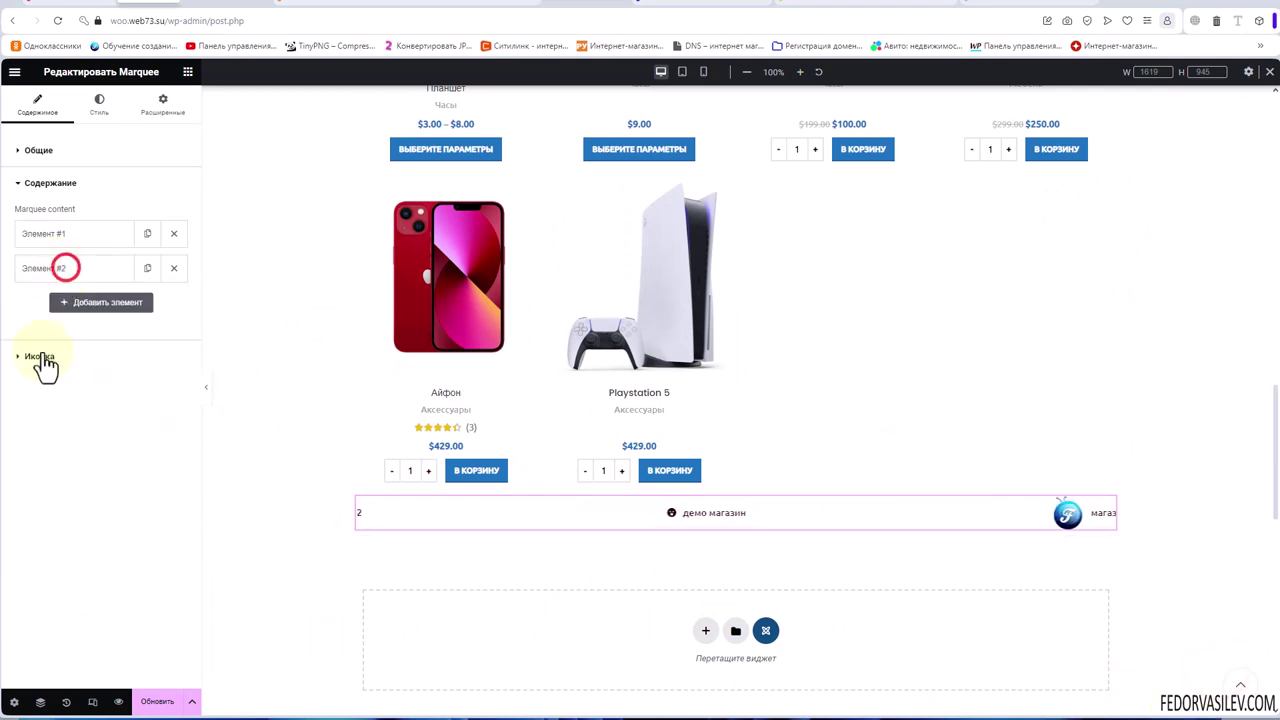
Set the spacing between the marquee's elements to 0 and look over the icon's style options
{"action": "left_click", "coordinate": [42, 357]}
{"action": "left_click", "coordinate": [30, 214]}
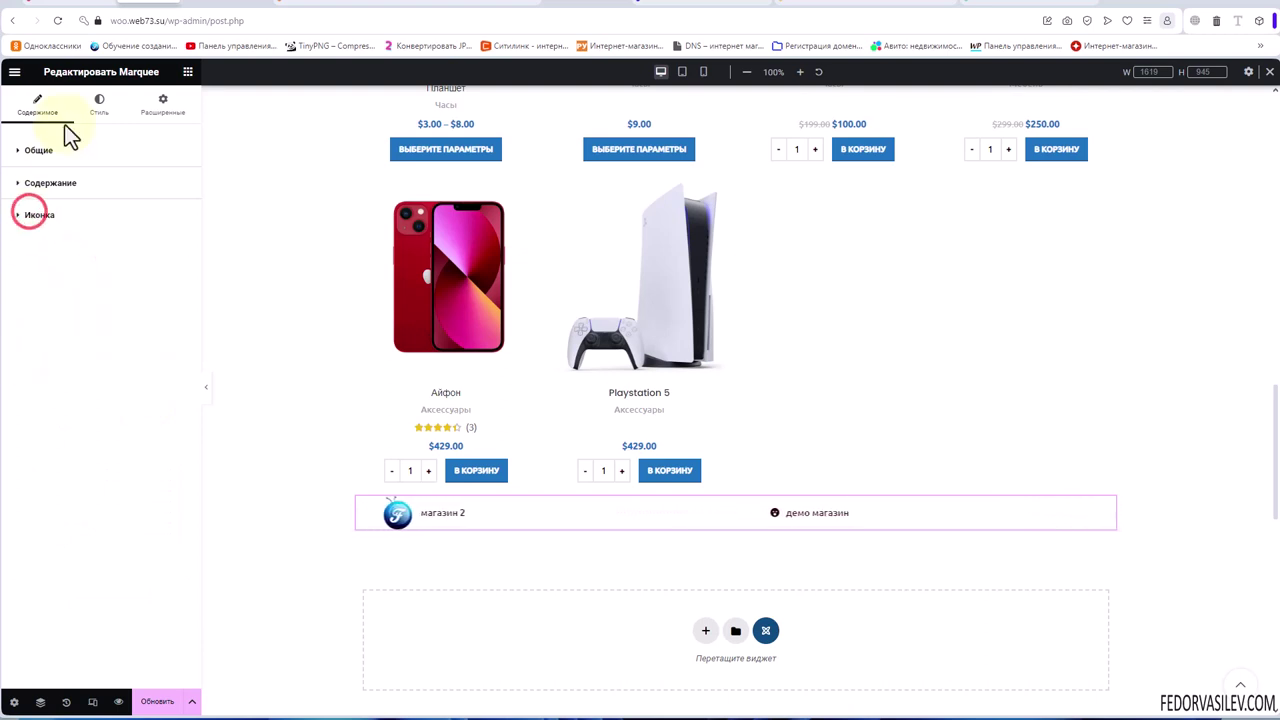
{"action": "left_click", "coordinate": [90, 108]}
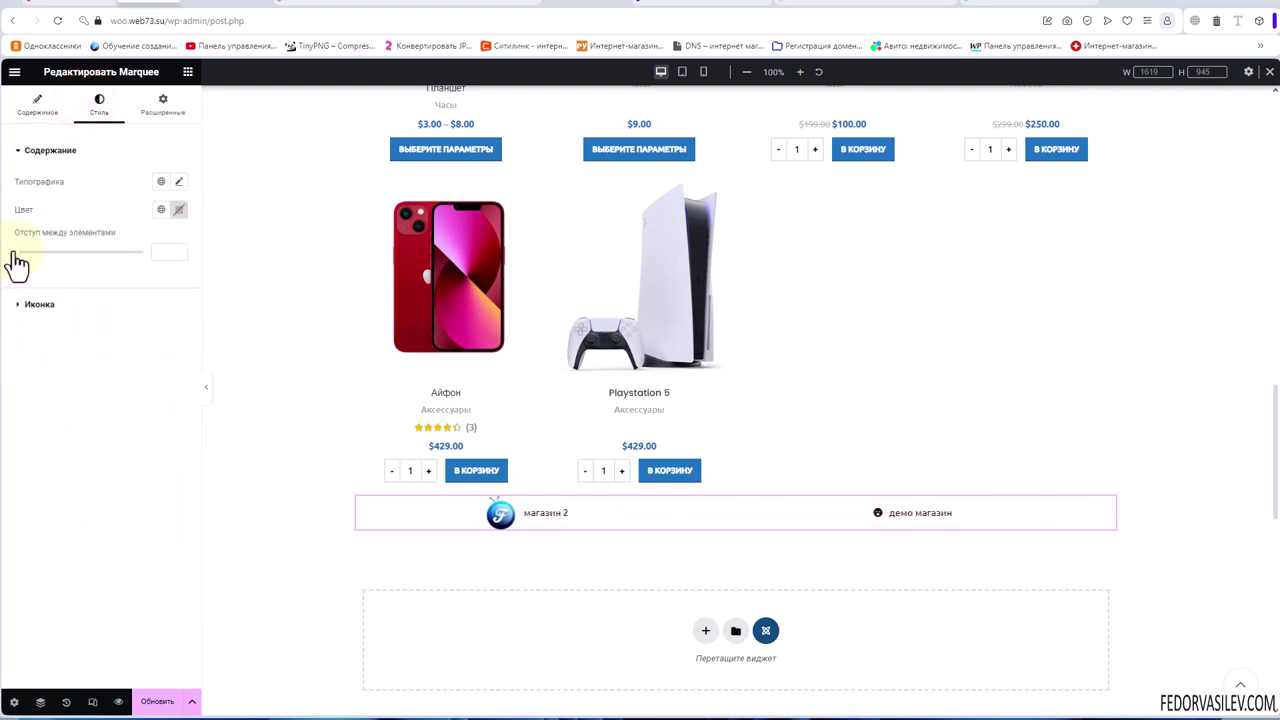
{"action": "mouse_move", "coordinate": [14, 252]}
{"action": "left_mouse_down"}
{"action": "mouse_move", "coordinate": [117, 286]}
{"action": "mouse_move", "coordinate": [14, 276]}
{"action": "left_mouse_up"}
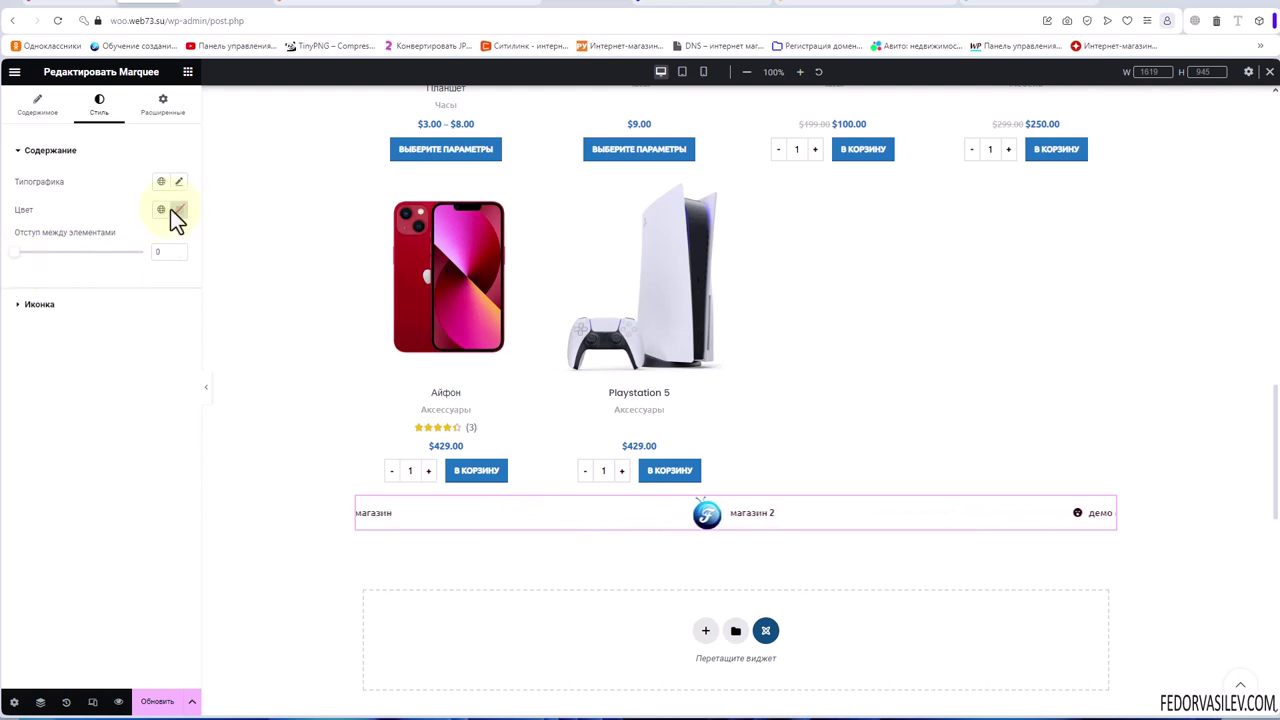
{"action": "left_click", "coordinate": [35, 304]}
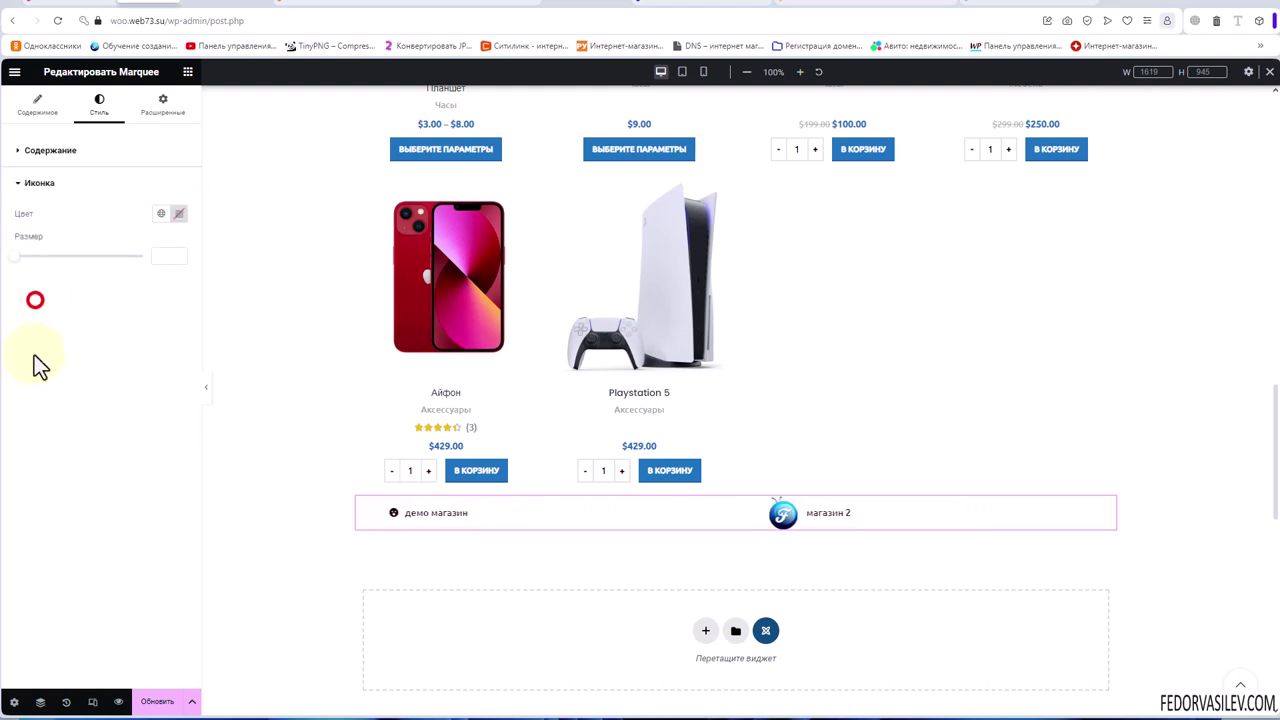
{"action": "left_click", "coordinate": [30, 102]}
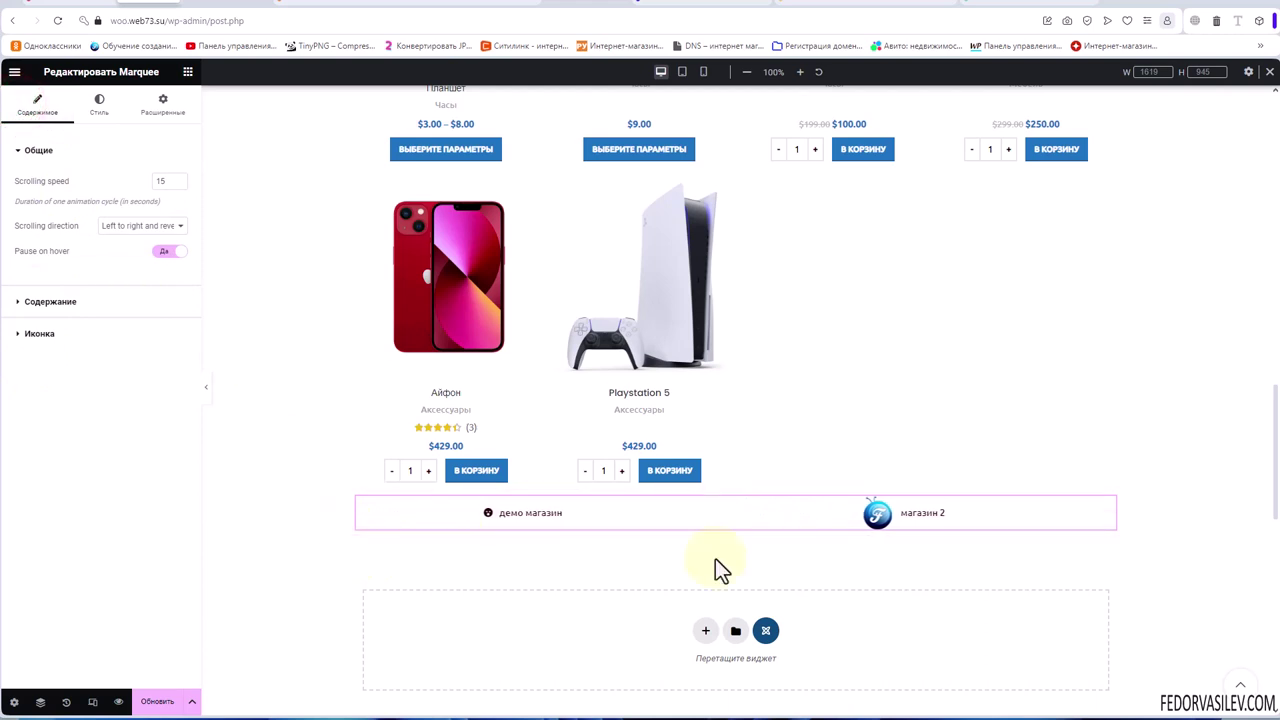